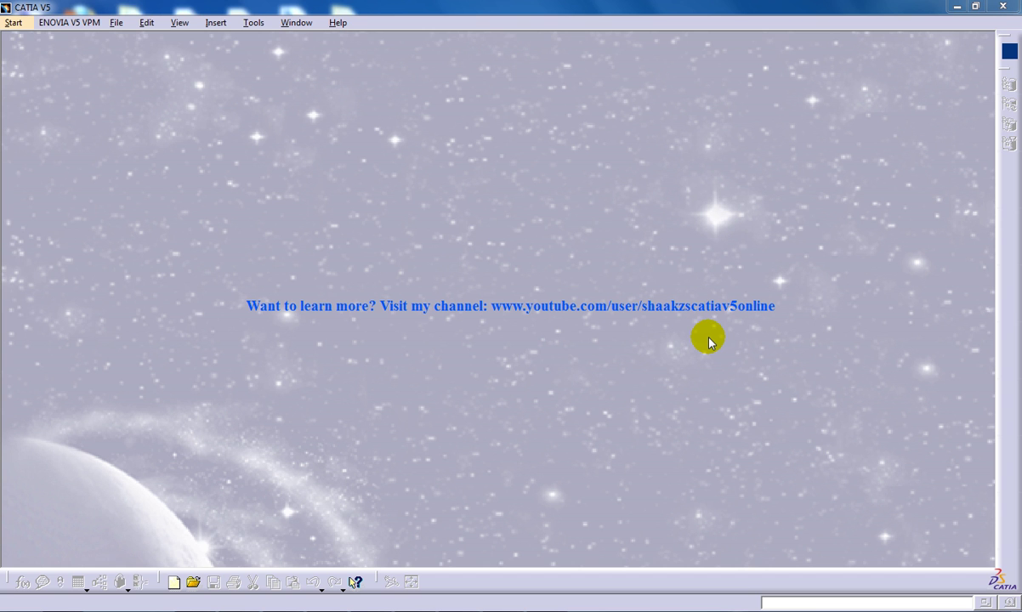
Step: Create a new product in the Assembly Design workbench
click(14, 22)
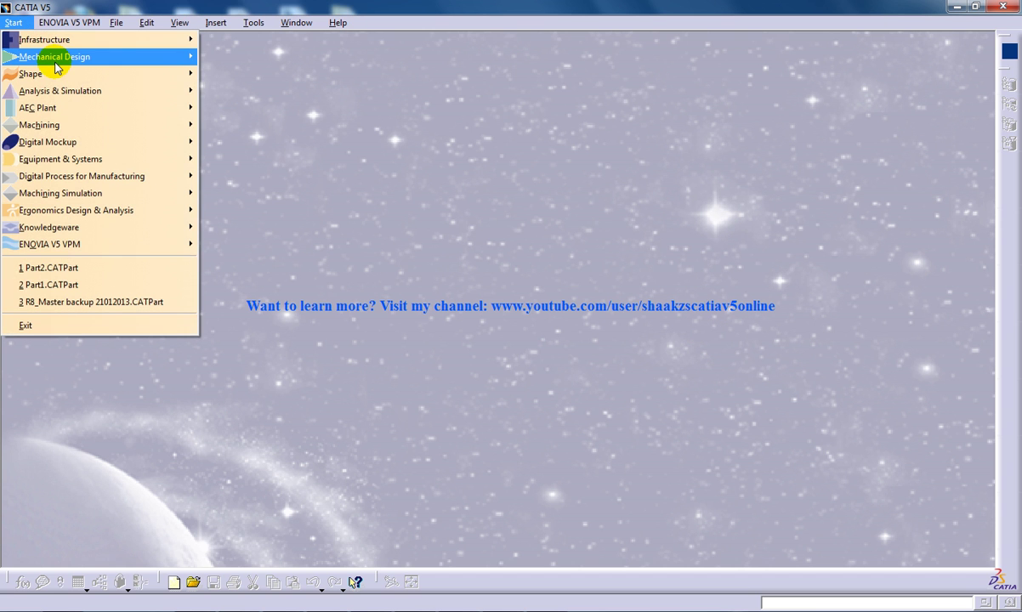
mouse_move(55, 61)
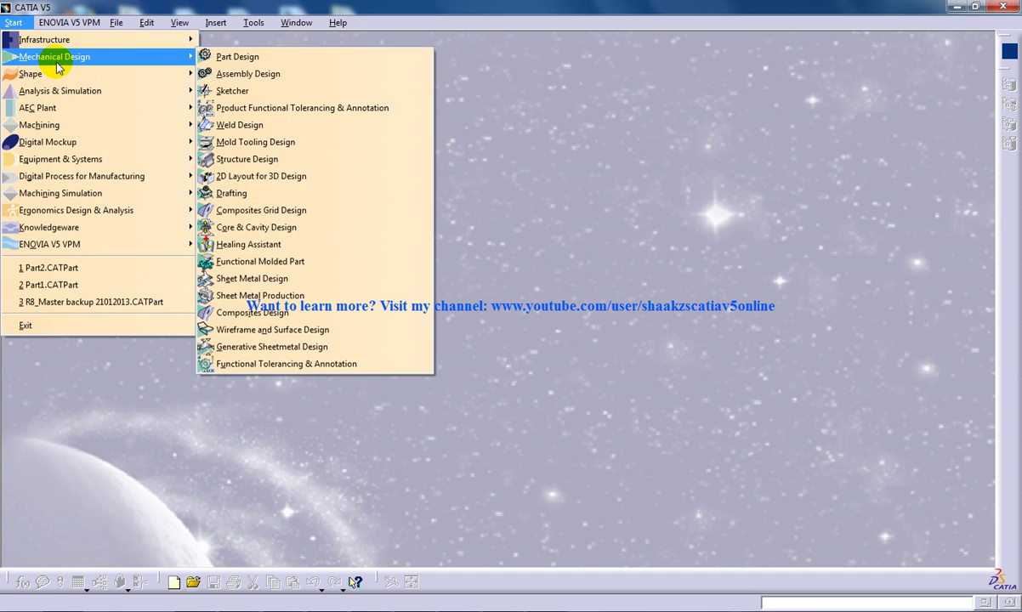
click(270, 79)
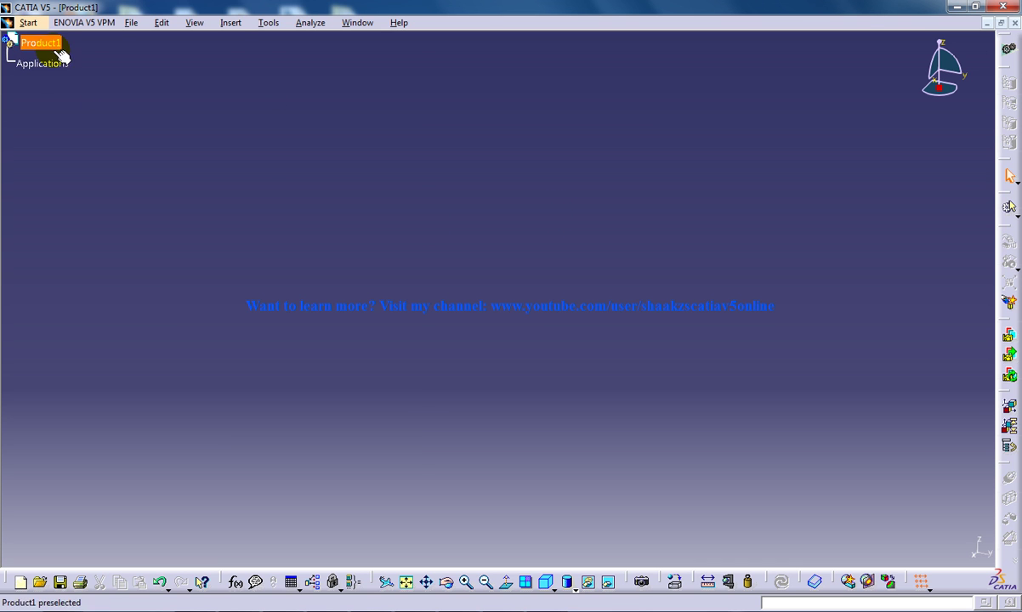
Step: Insert the existing component Part1 from the Bottom Up Assembly folder into Product1
click(60, 51)
click(232, 23)
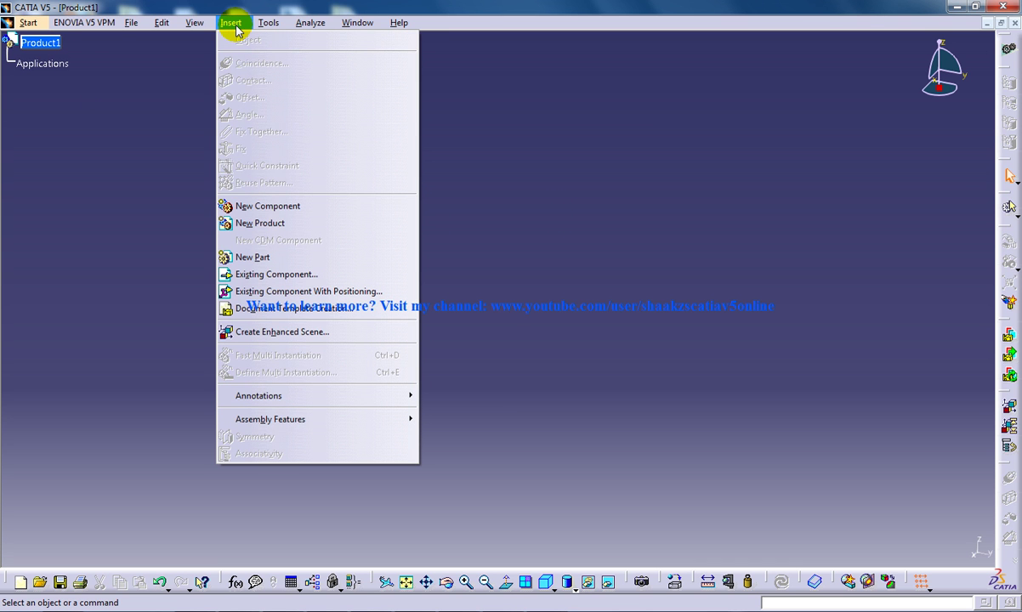
click(299, 276)
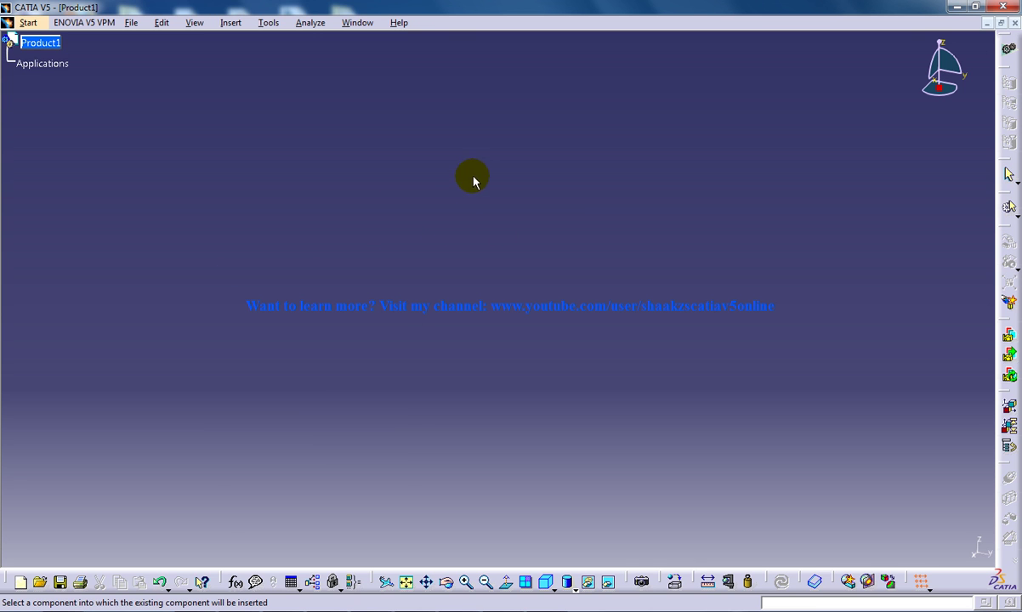
click(46, 43)
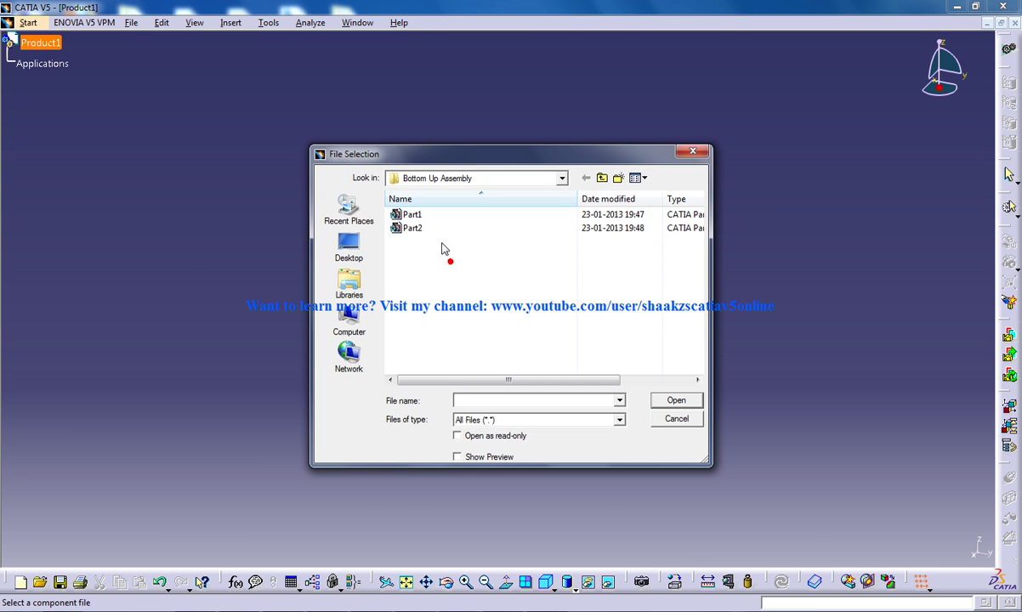
click(431, 248)
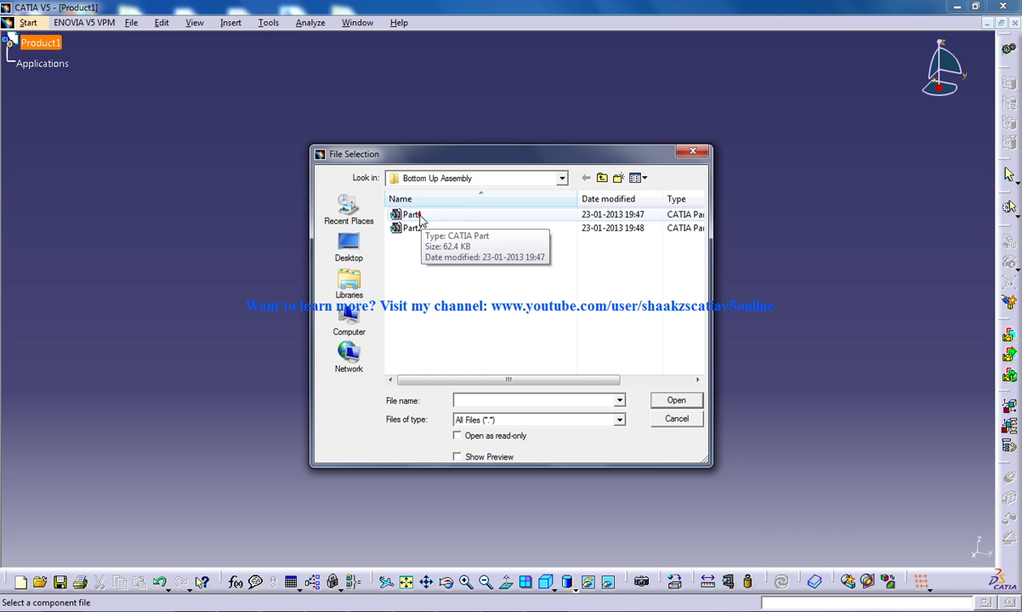
double_click(412, 214)
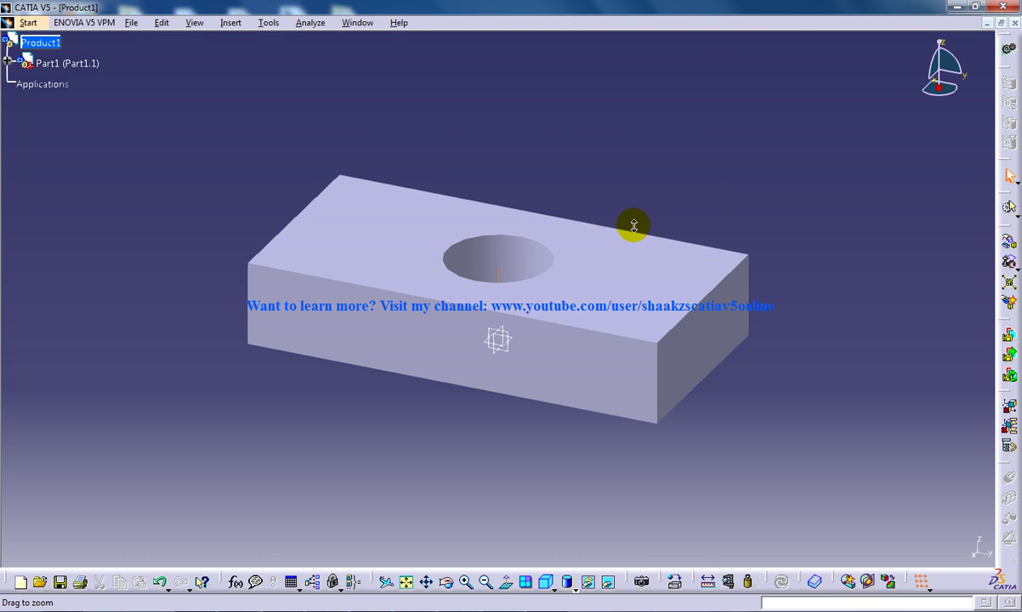
Step: Insert the existing component Part2 into Product1 and resolve the part number conflict with automatic renaming
middle_drag(634, 225, 652, 290)
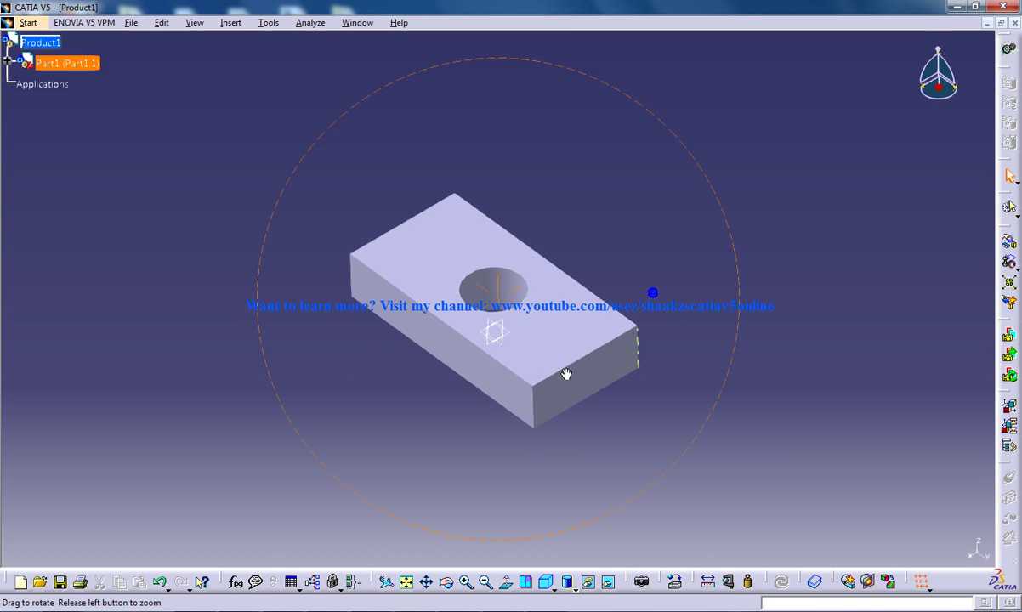
click(232, 23)
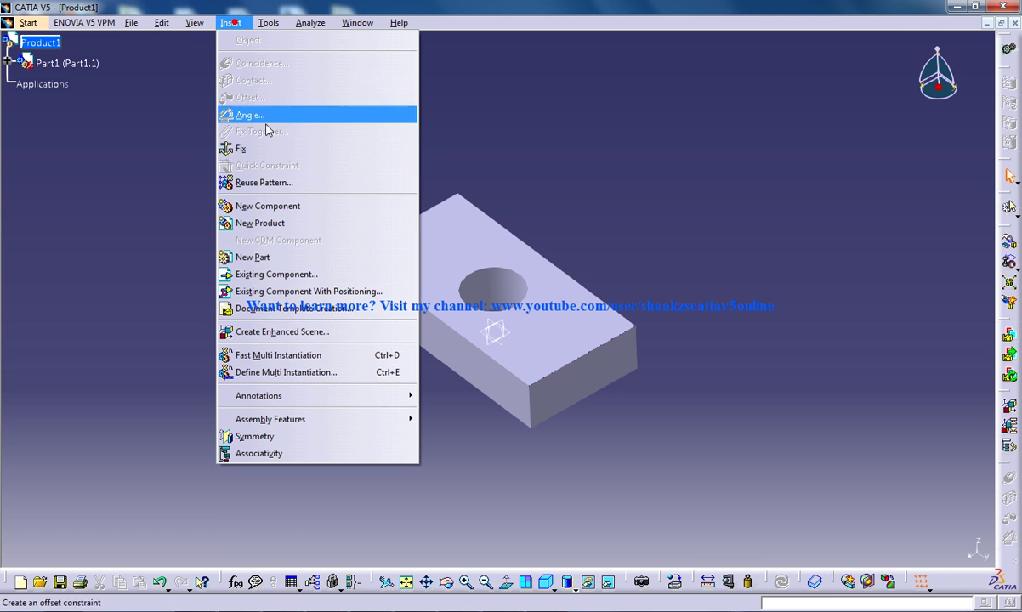
click(288, 274)
click(40, 43)
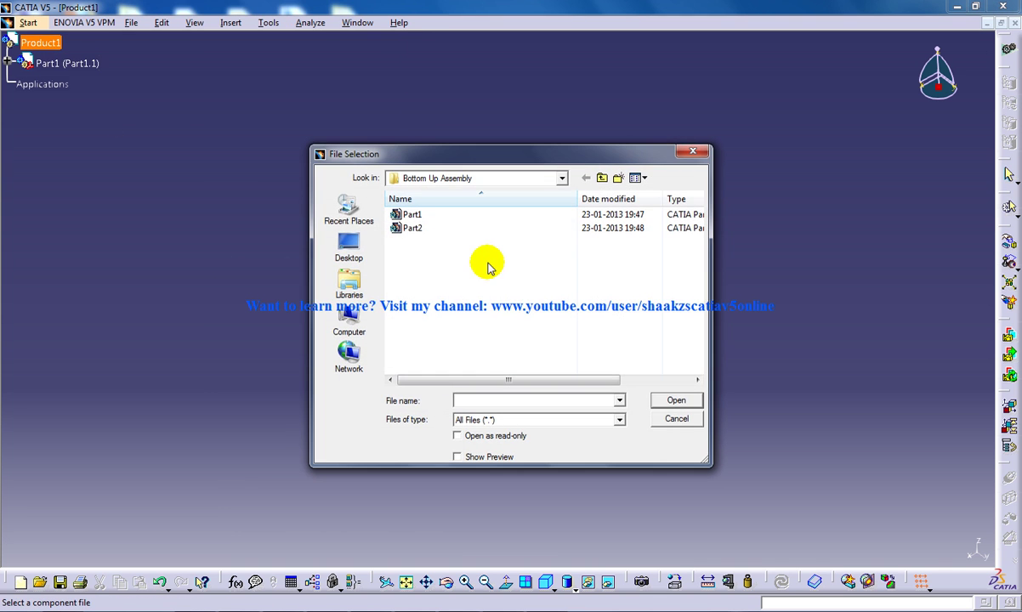
double_click(414, 227)
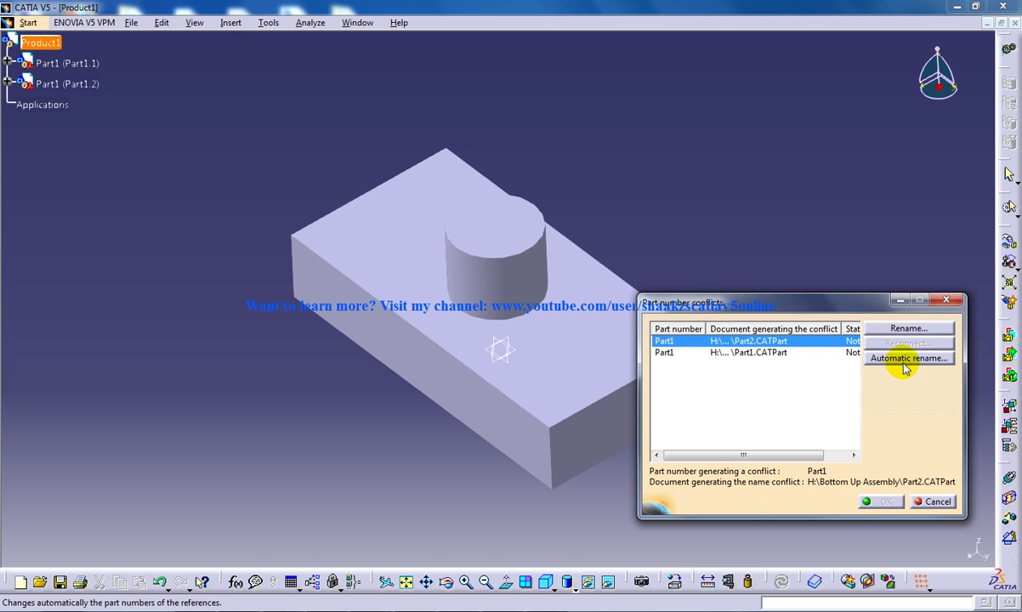
click(903, 358)
click(884, 501)
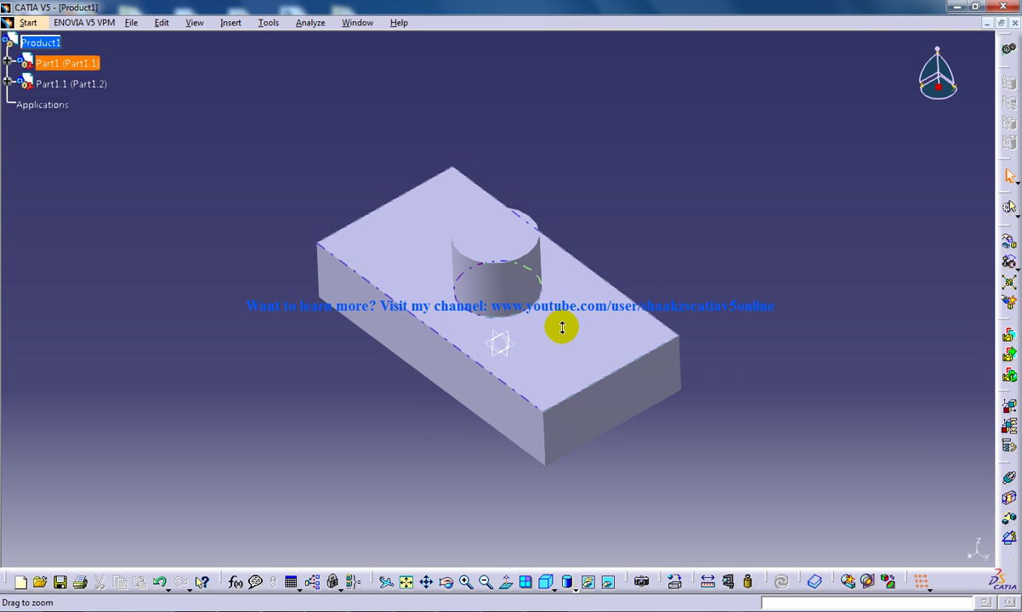
Step: Start the Manipulate command and examine its options for dragging components along axes, along planes and around axes
click(231, 24)
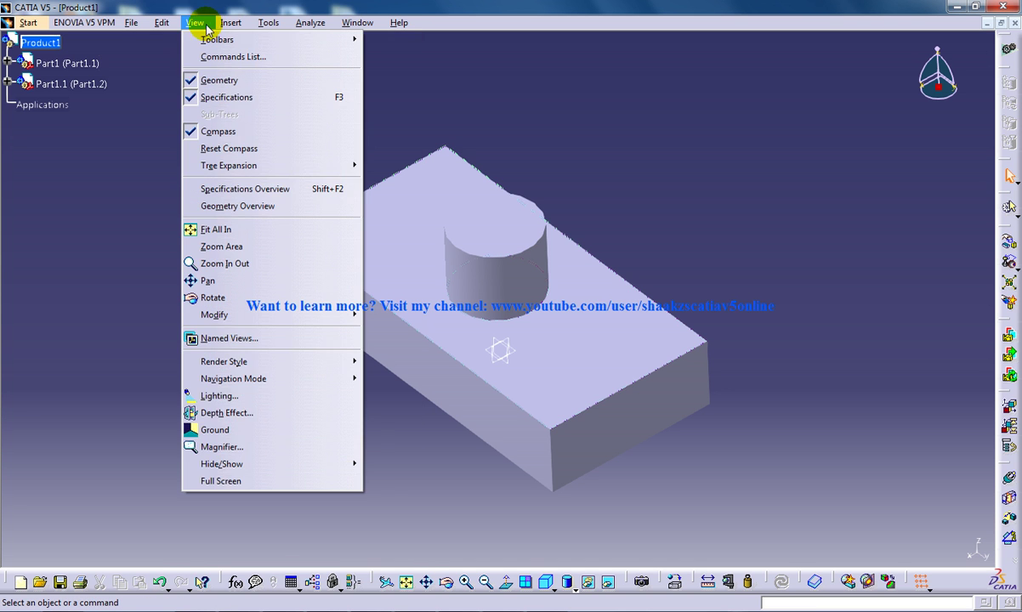
mouse_move(156, 26)
mouse_move(263, 189)
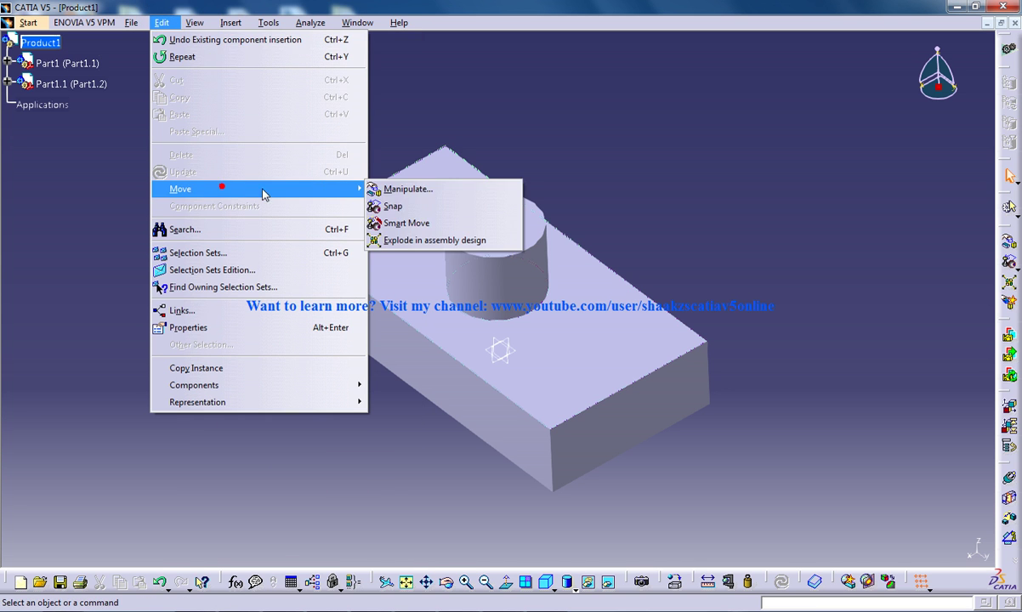
click(386, 187)
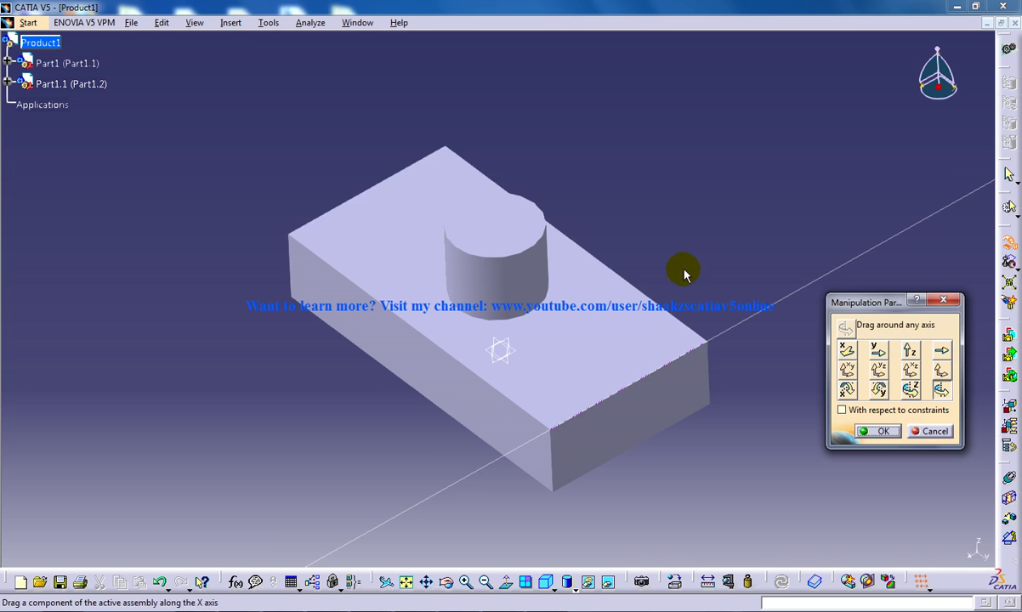
ctrl+middle_drag(667, 238, 679, 264)
drag(682, 250, 564, 279)
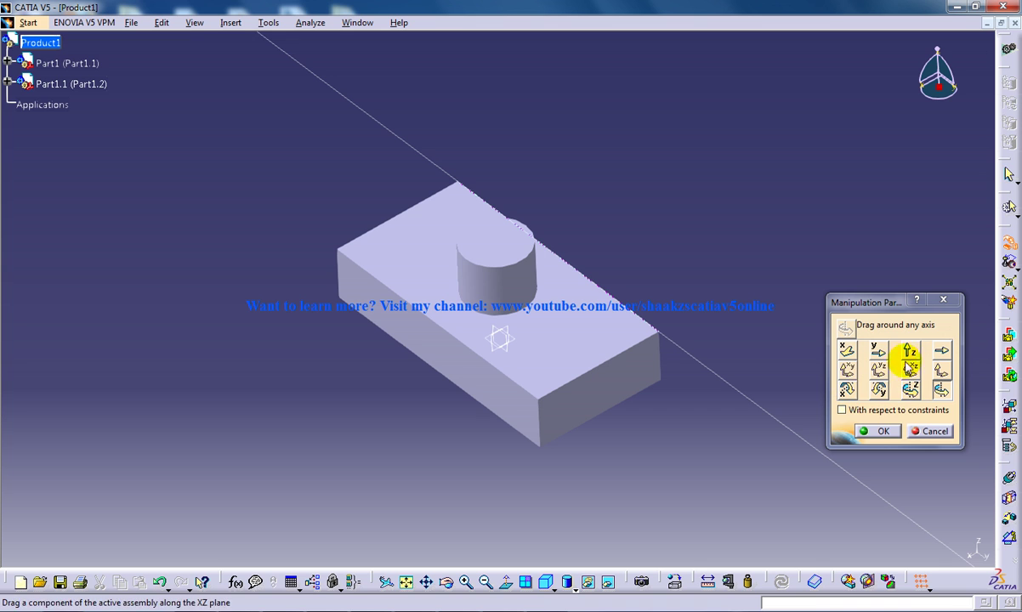
click(879, 390)
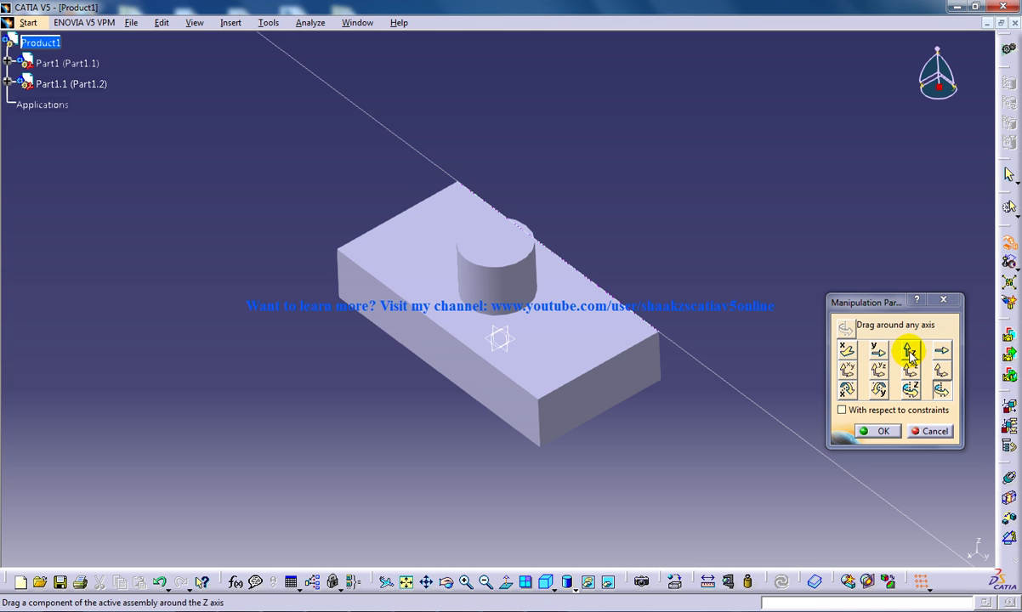
click(939, 353)
click(940, 390)
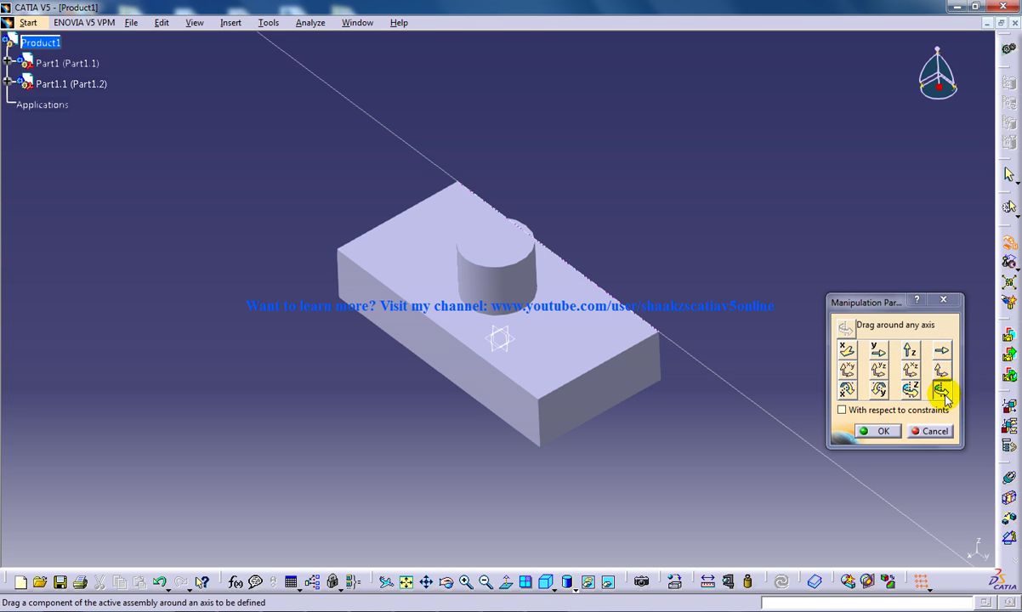
middle_drag(651, 323, 605, 268)
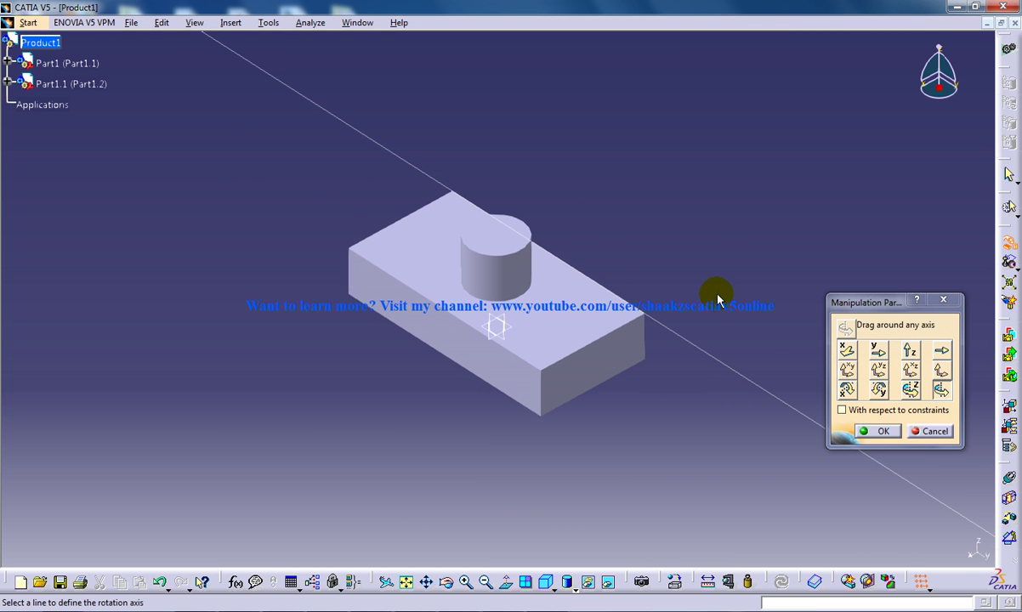
Step: Move the two overlapping blocks apart along the long top edge using Drag along any axis
click(942, 353)
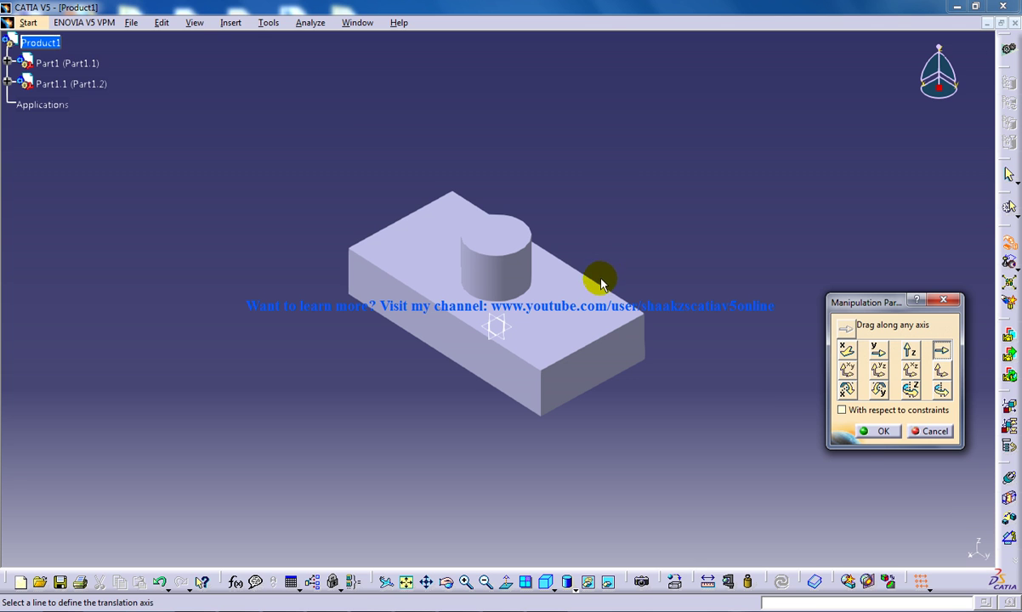
drag(600, 289, 456, 227)
drag(514, 286, 756, 459)
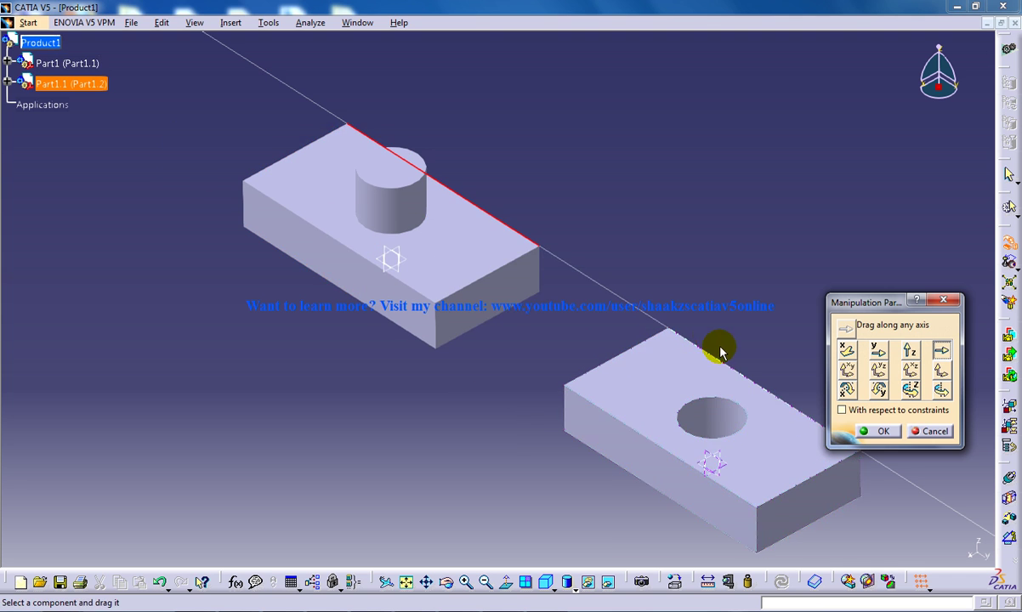
middle_drag(719, 346, 570, 230)
click(942, 352)
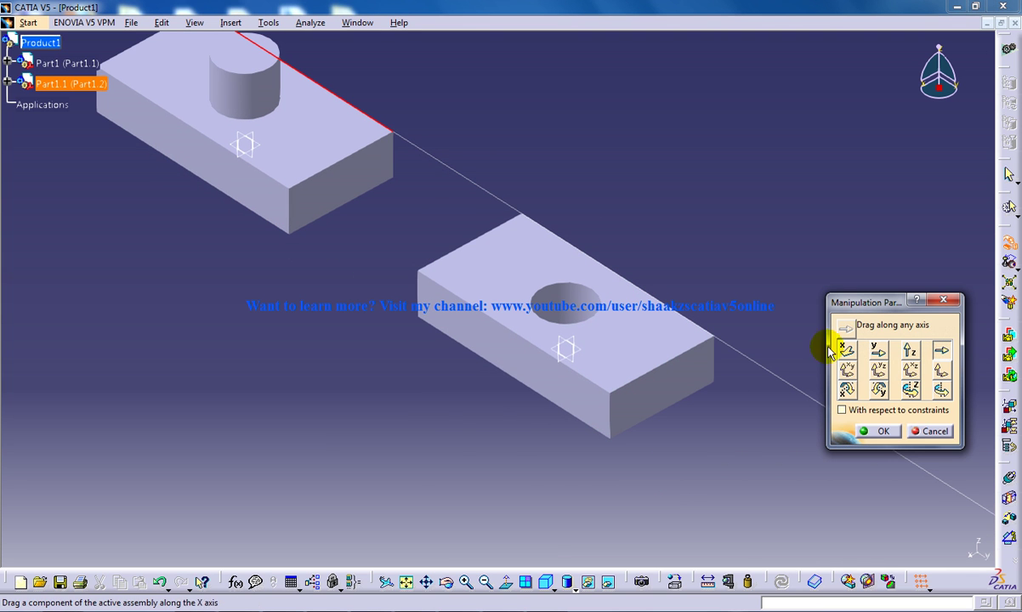
click(479, 311)
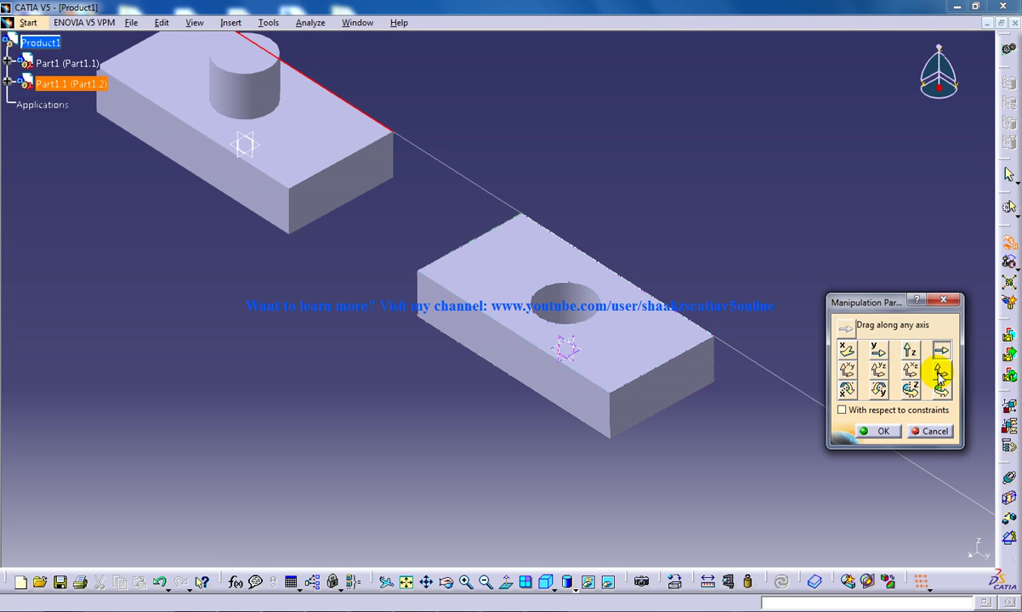
Step: Move the block with the cylinder within its top face plane using Drag along any plane, and finish the manipulation
click(940, 371)
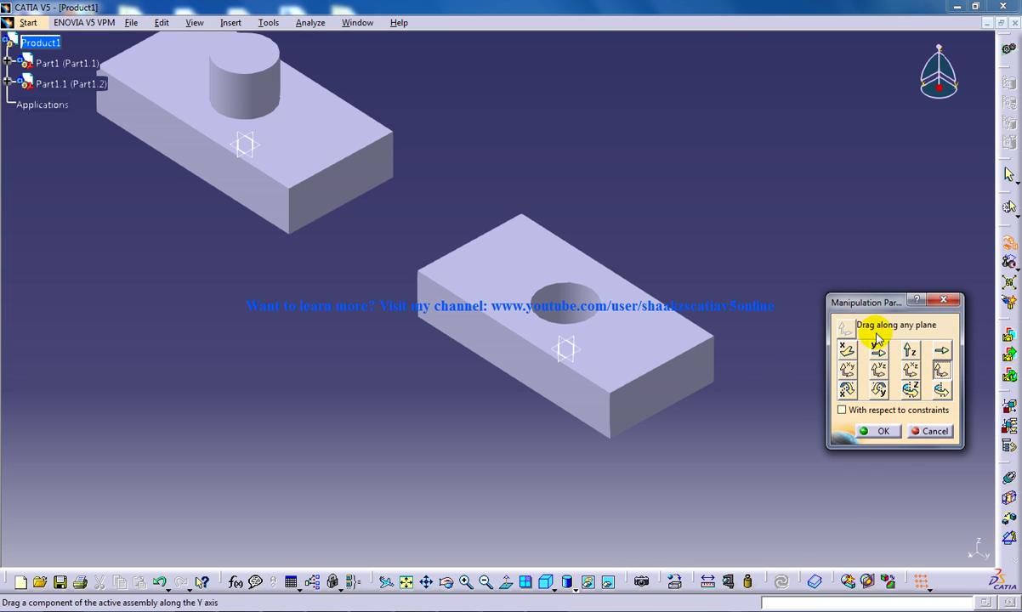
middle_drag(725, 237, 799, 351)
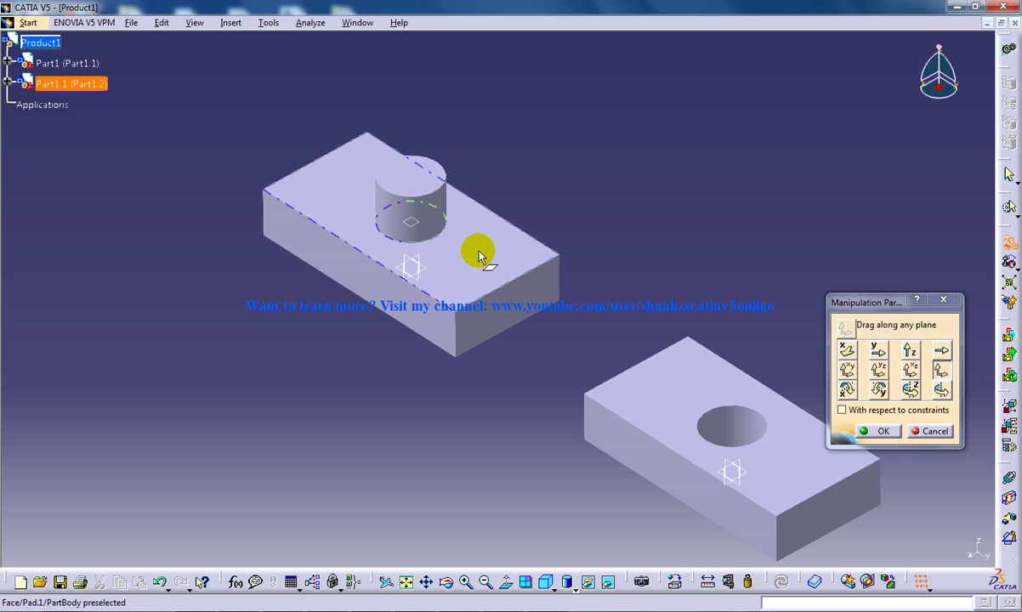
drag(478, 254, 487, 198)
middle_drag(534, 318, 527, 279)
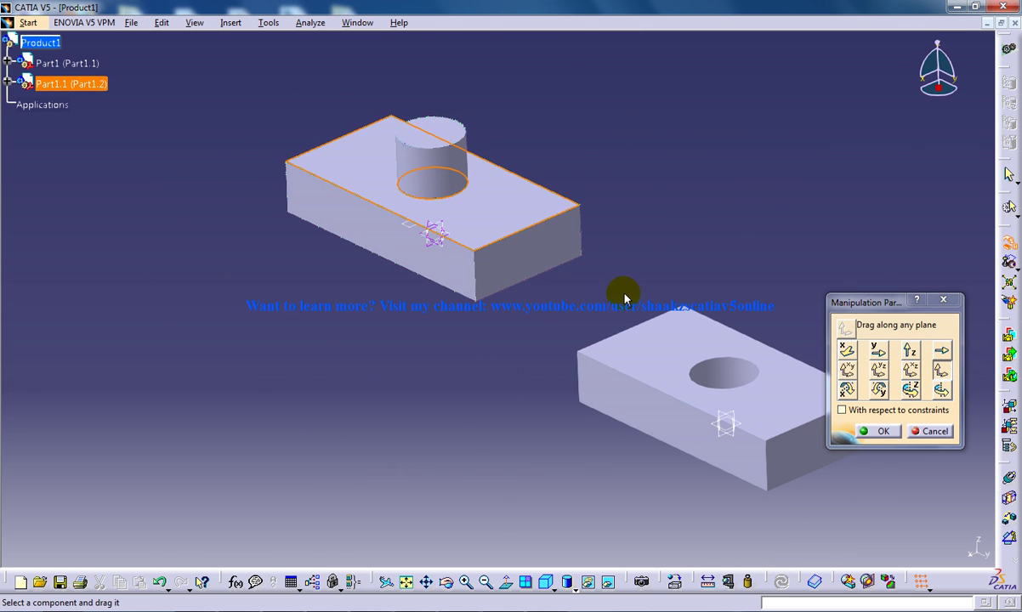
click(940, 372)
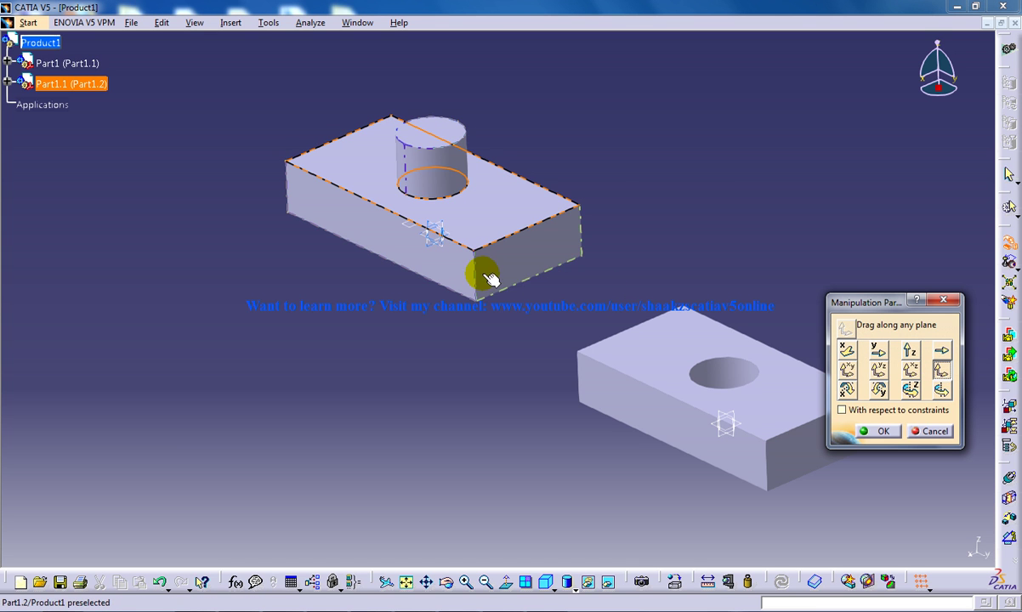
click(735, 222)
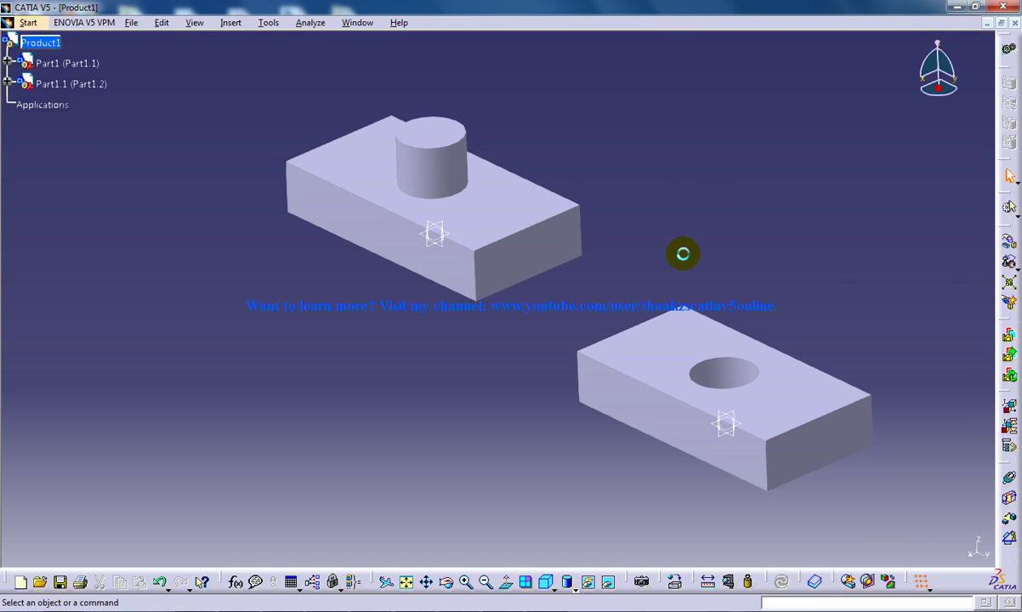
Step: Try to move the block with the cylinder within its end face plane using Manipulate with Drag along any plane
click(161, 23)
click(200, 189)
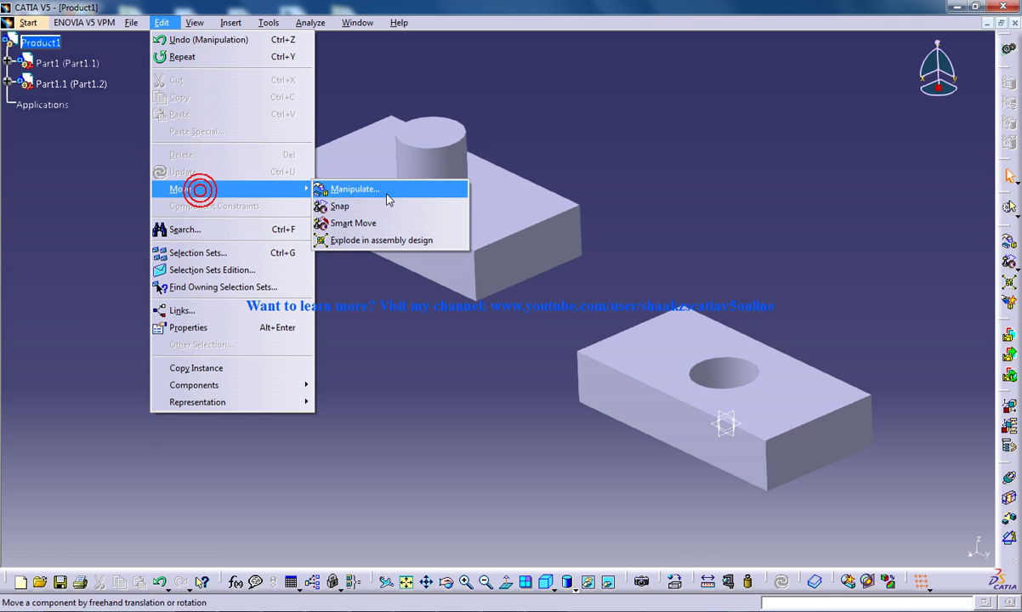
click(379, 187)
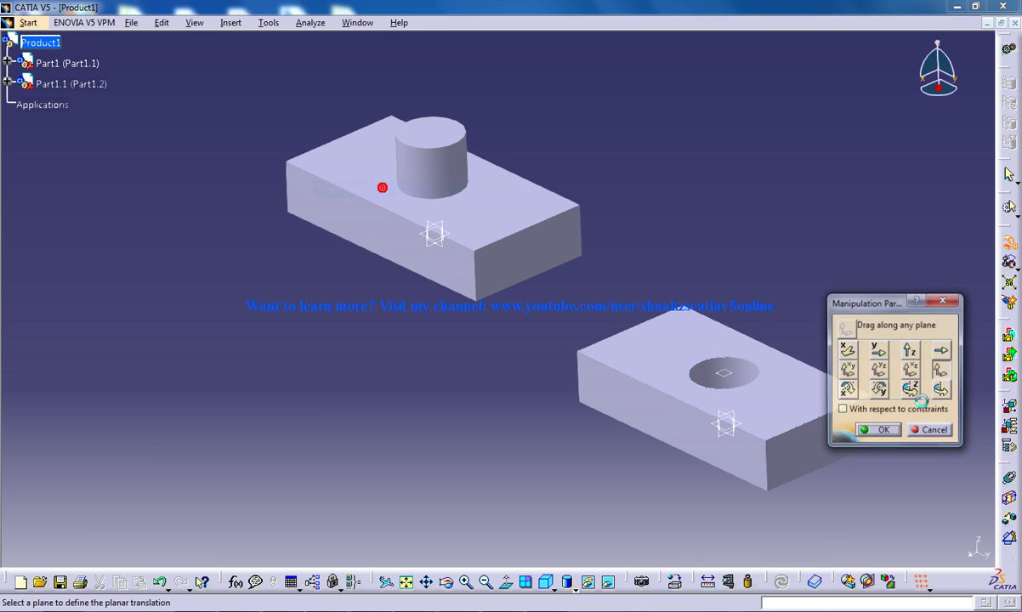
click(516, 262)
middle_drag(542, 175, 561, 283)
click(497, 312)
drag(497, 313, 540, 463)
Step: Switch to the front view to check the displaced block, and cancel the manipulation
click(549, 588)
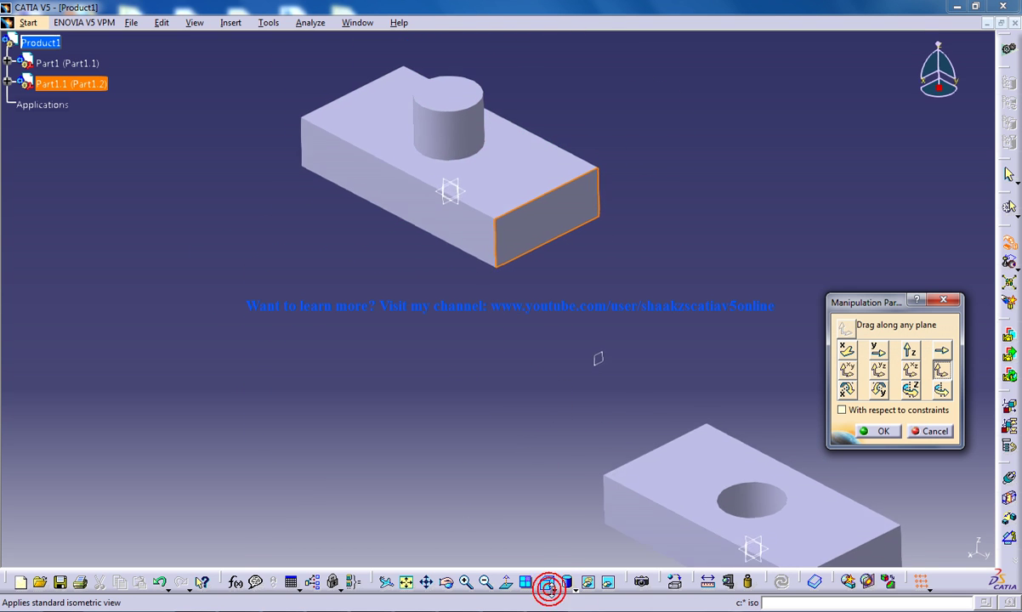
click(553, 590)
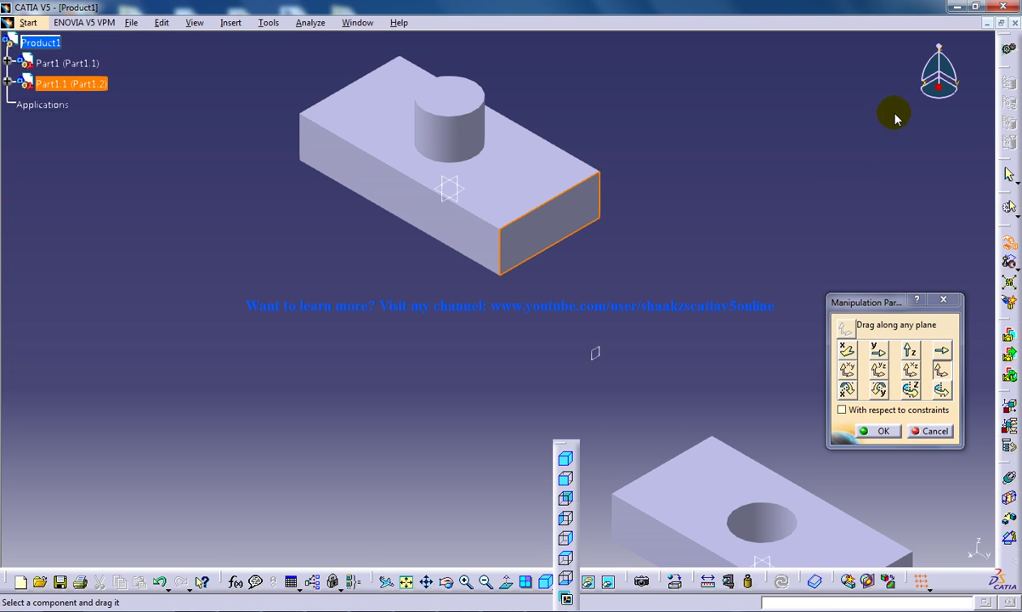
click(565, 477)
drag(410, 207, 667, 151)
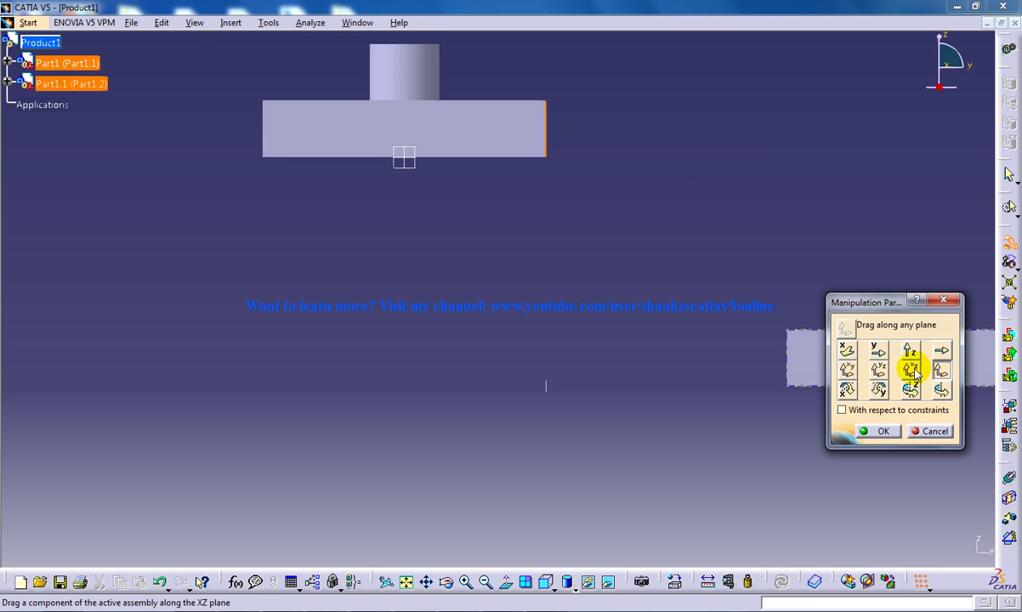
click(930, 431)
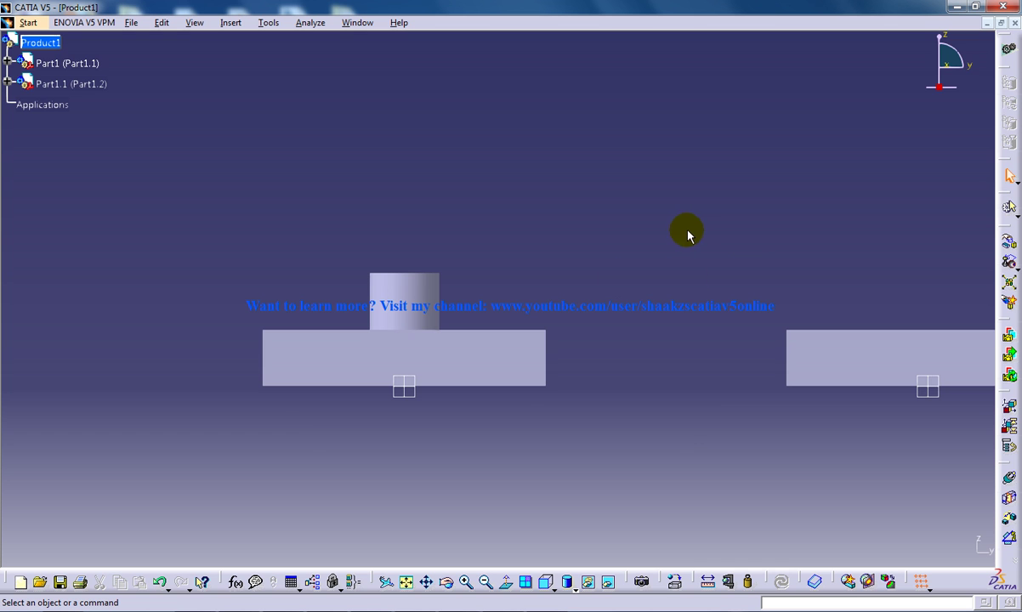
Step: Move the block with the cylinder upward within its long side face plane using Manipulate with Drag along any plane, and finish the manipulation
middle_drag(689, 235, 504, 235)
click(160, 22)
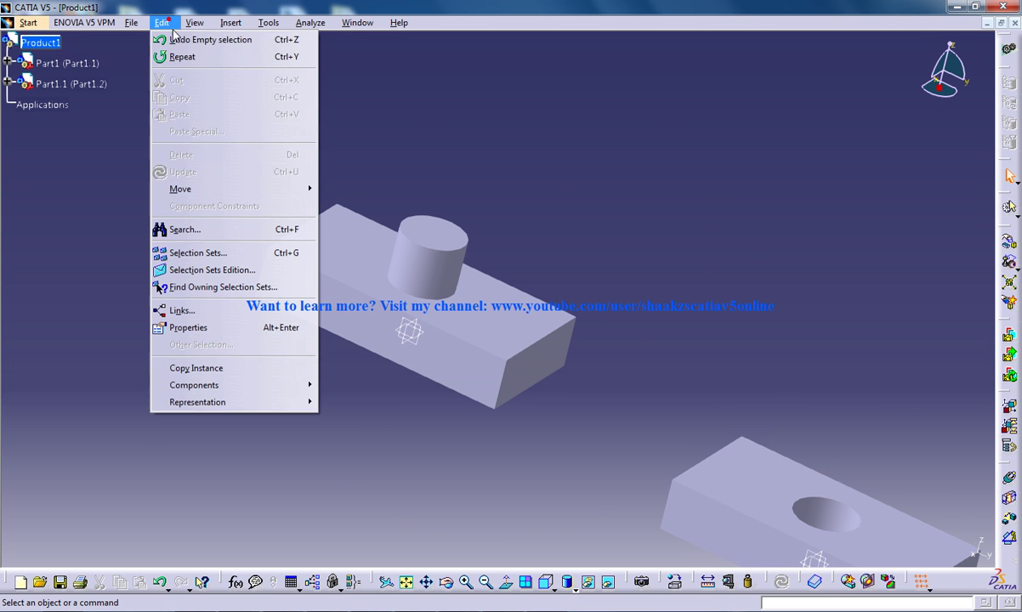
click(263, 184)
click(347, 185)
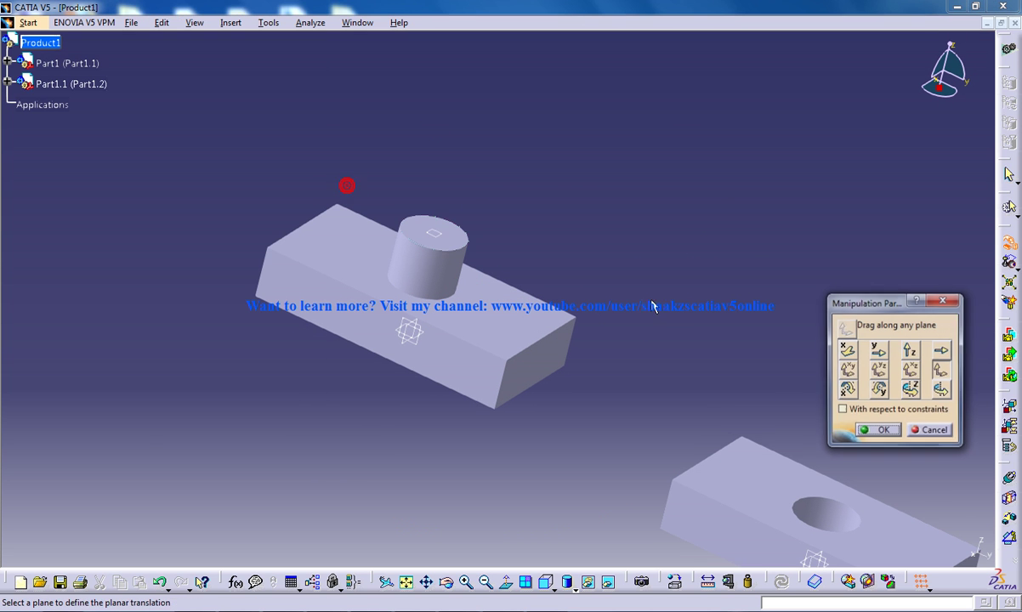
click(943, 371)
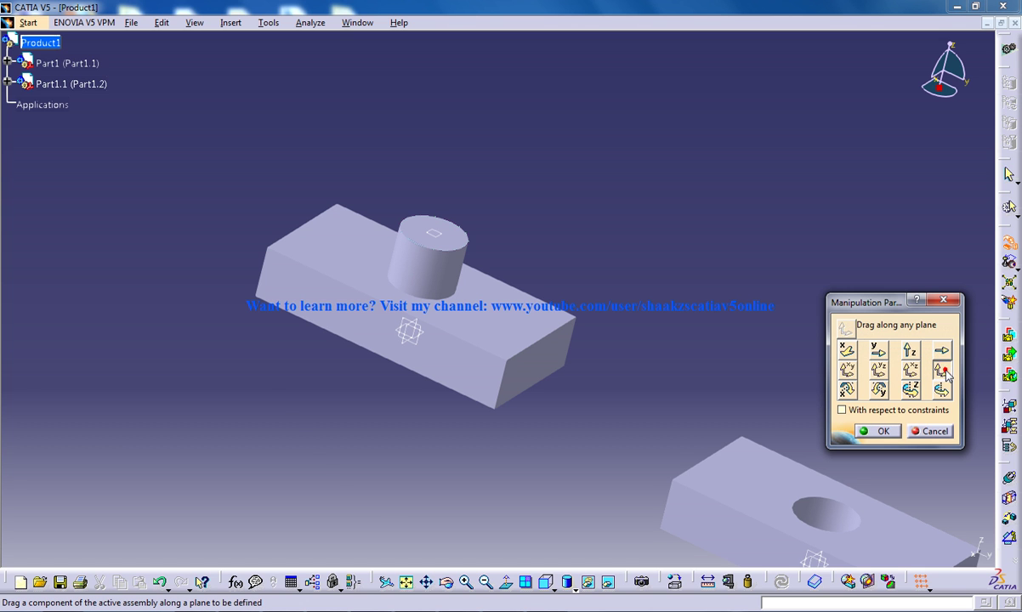
middle_drag(782, 304, 701, 238)
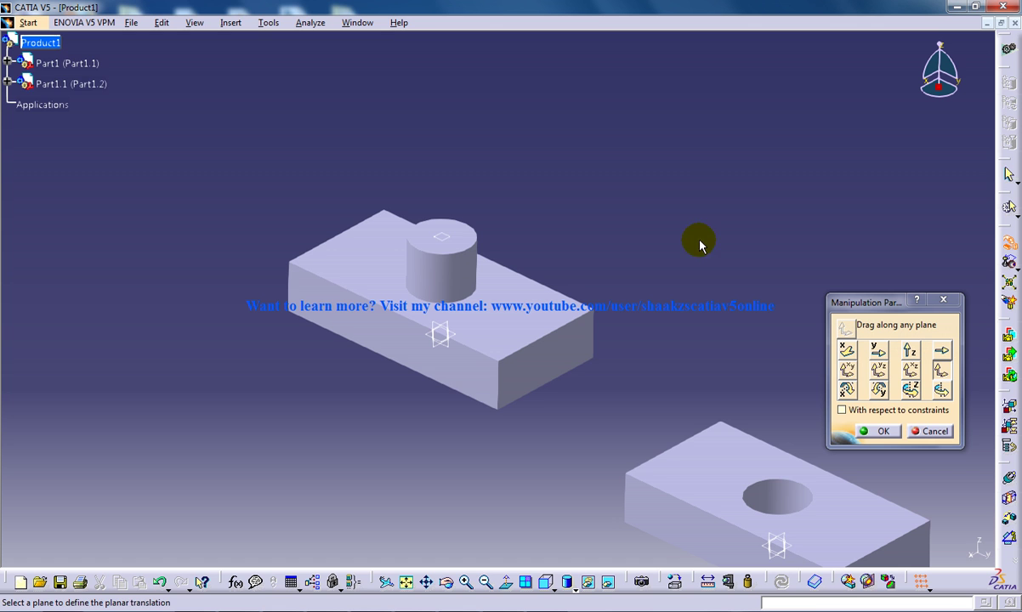
click(351, 312)
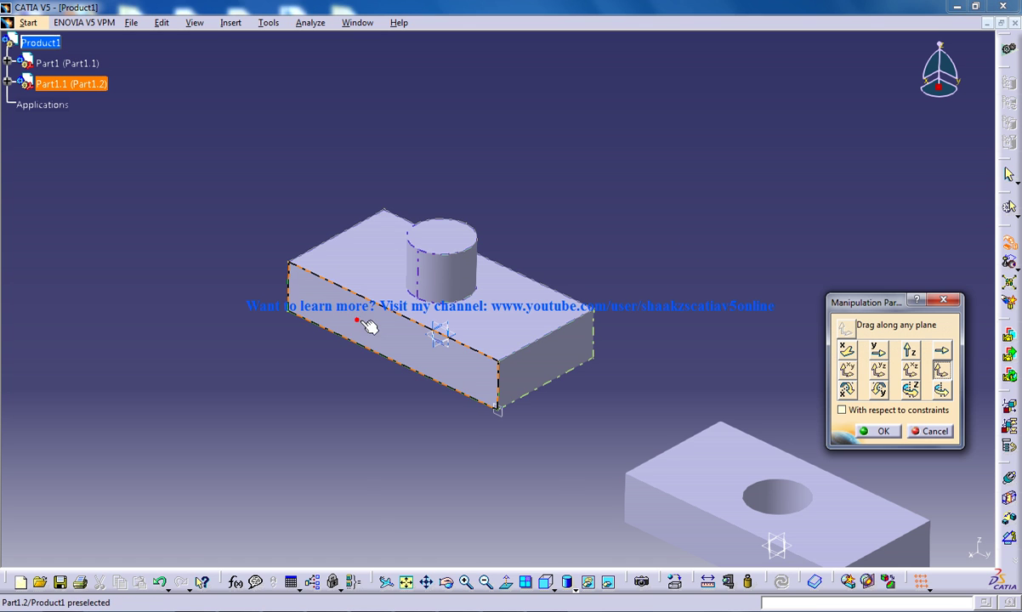
drag(499, 319, 475, 222)
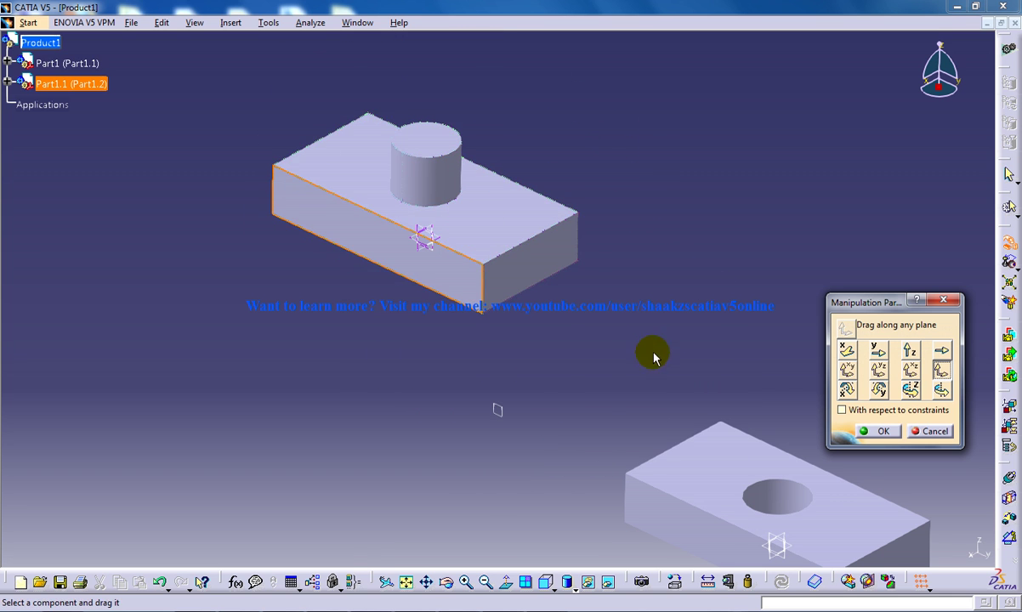
middle_drag(613, 303, 666, 382)
middle_drag(538, 282, 607, 309)
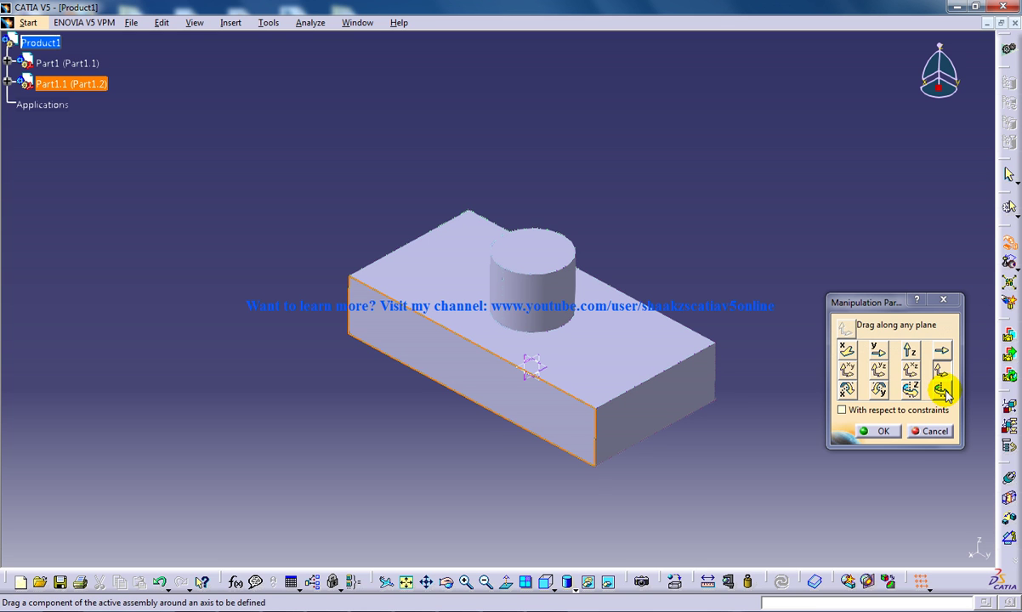
click(943, 390)
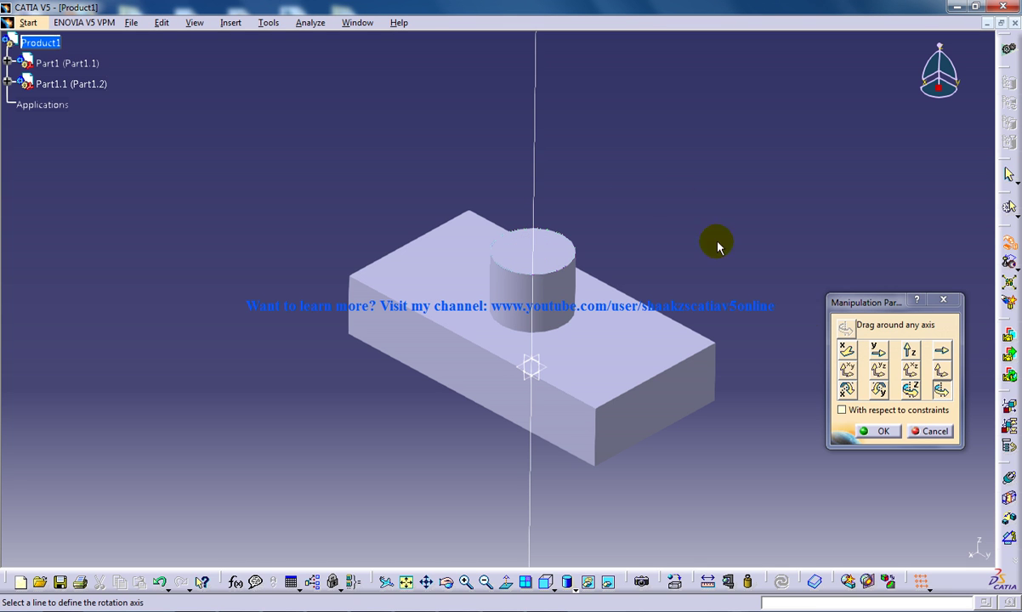
click(883, 431)
Step: Rotate the block with the cylinder about the cylinder's axis using Manipulate with Drag around any axis
click(163, 25)
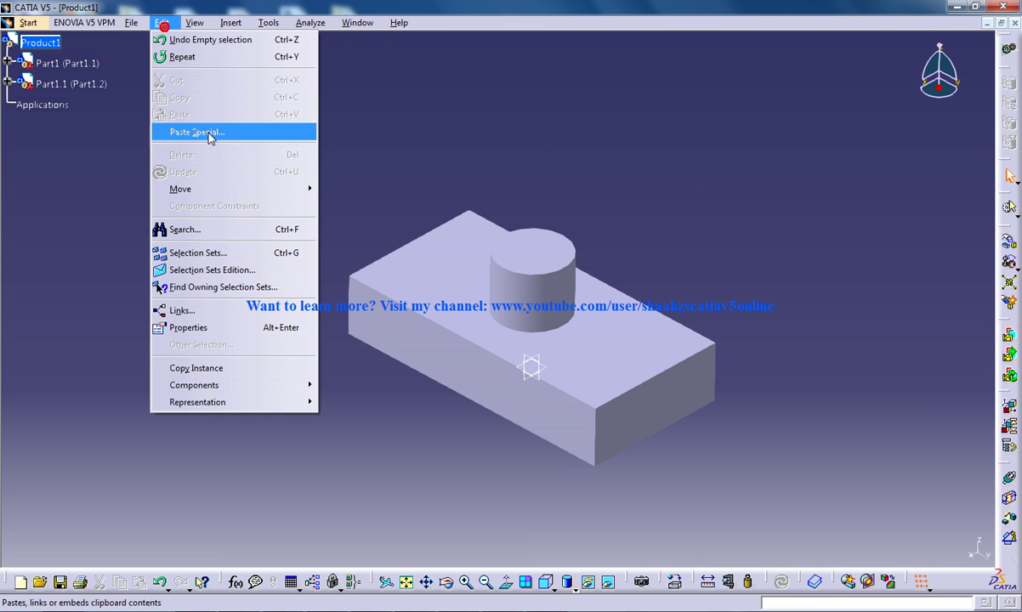
mouse_move(194, 189)
click(364, 197)
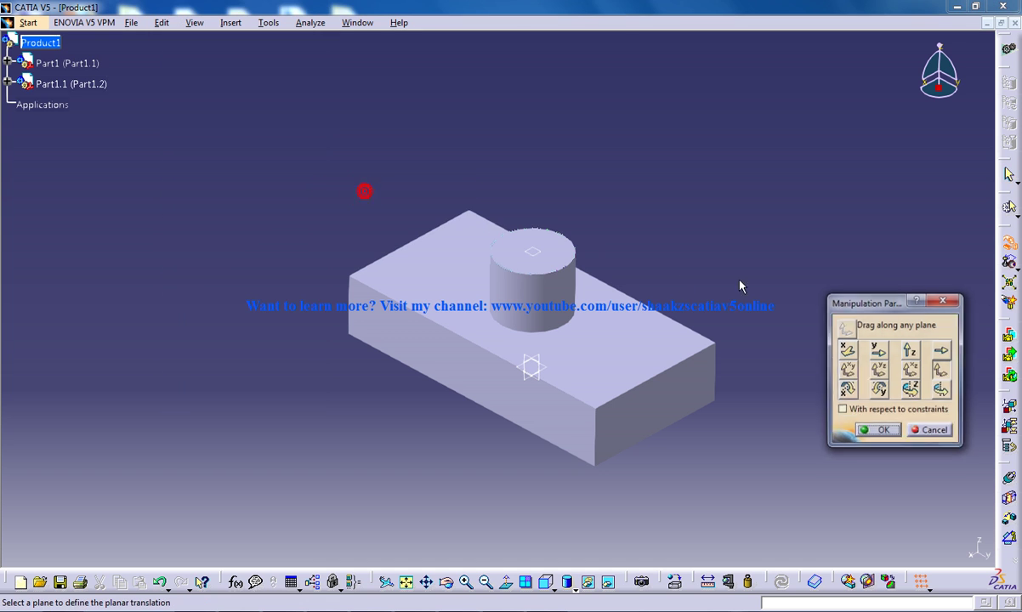
click(941, 389)
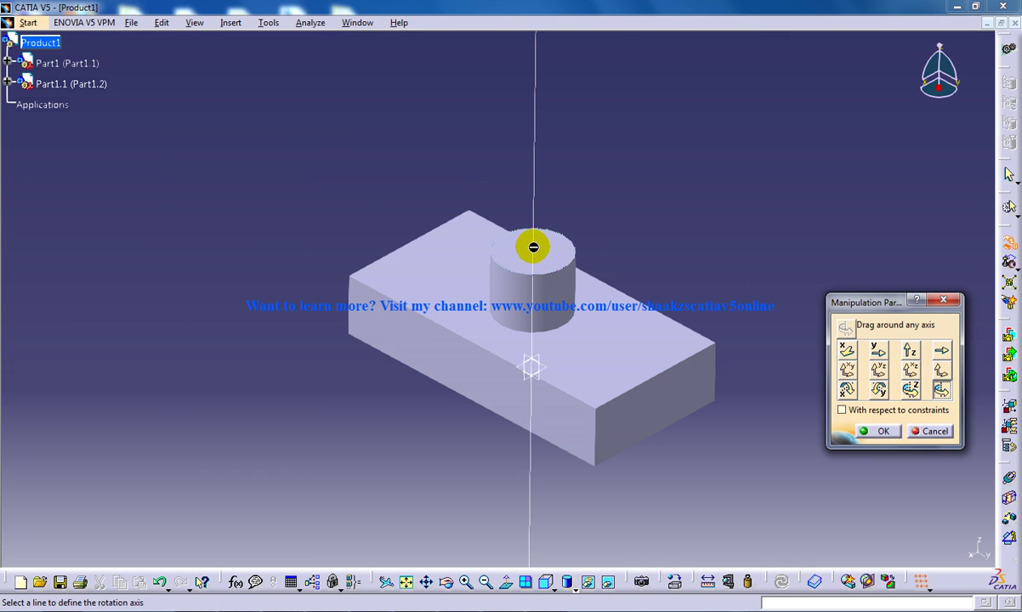
ctrl+middle_drag(599, 252, 612, 286)
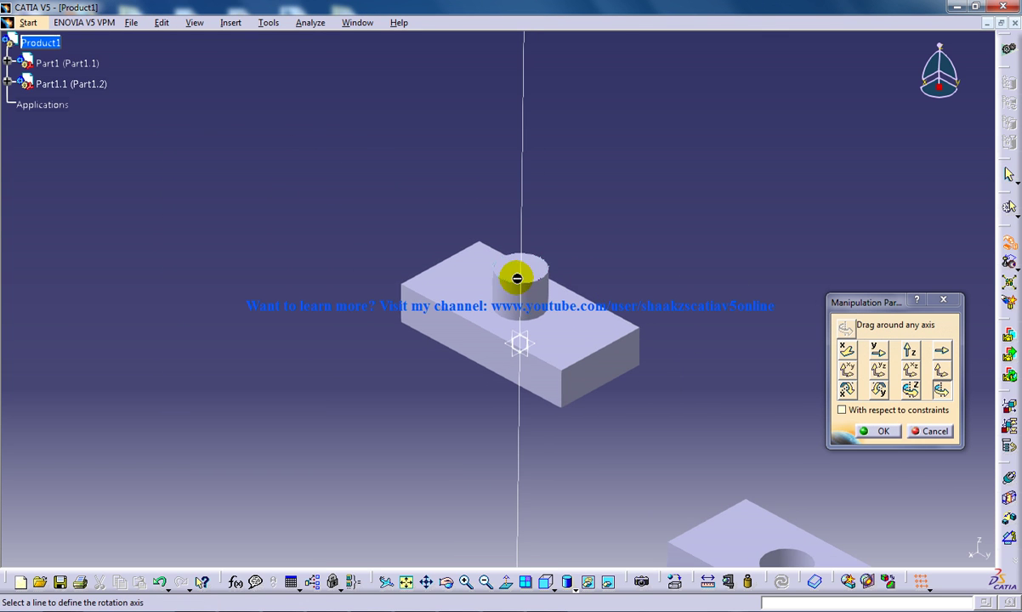
drag(551, 293, 630, 425)
middle_drag(630, 426, 561, 379)
mouse_move(873, 306)
mouse_down()
mouse_move(826, 298)
mouse_move(833, 257)
mouse_move(857, 313)
mouse_up()
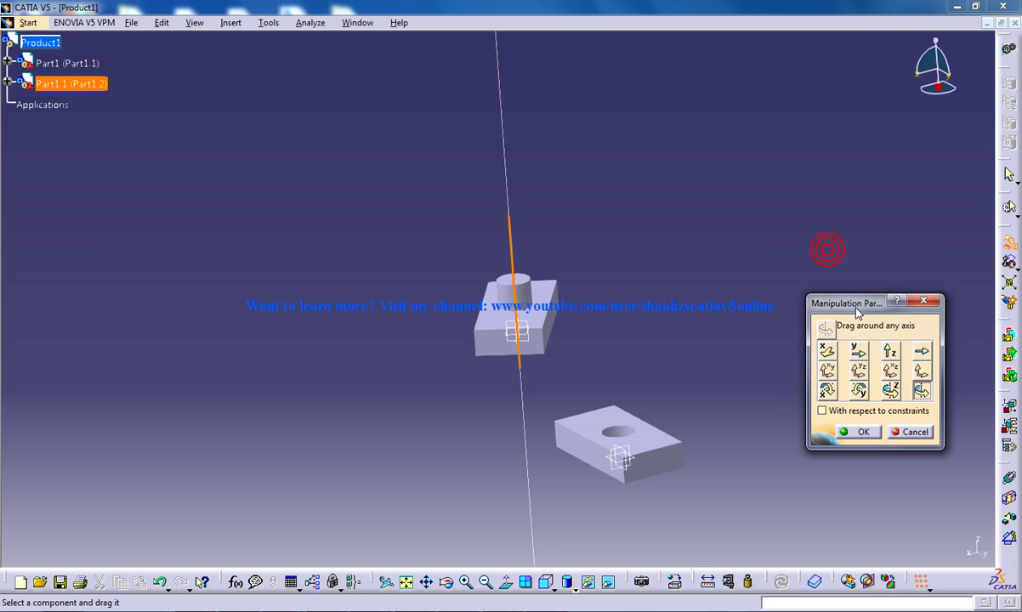